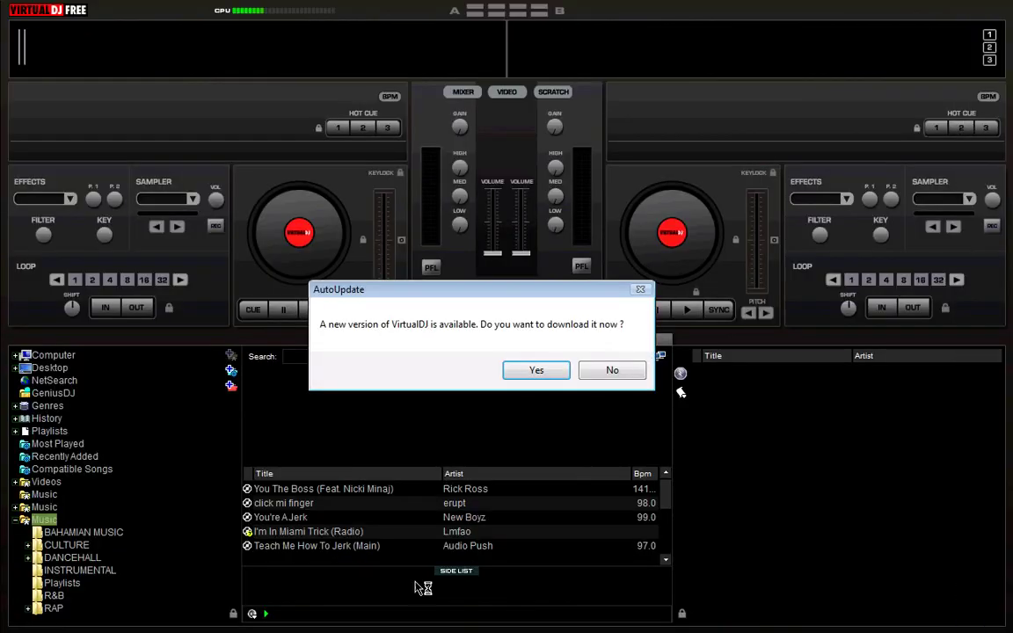
Decline the AutoUpdate new-version download and show the SAMPLER pads instead of the browser
{"action": "left_click", "coordinate": [610, 371]}
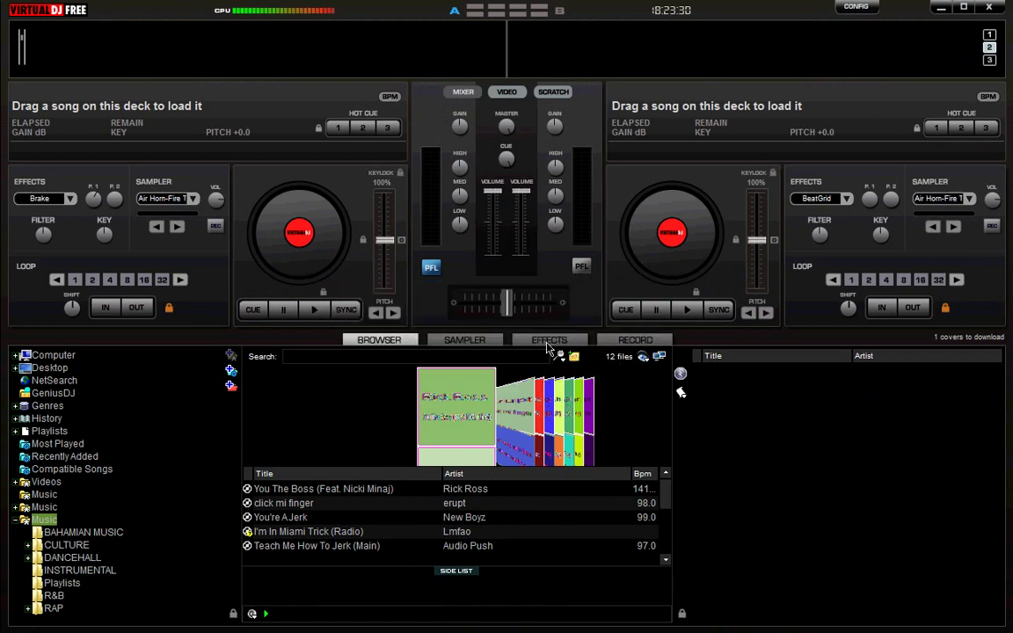
{"action": "left_click", "coordinate": [465, 340]}
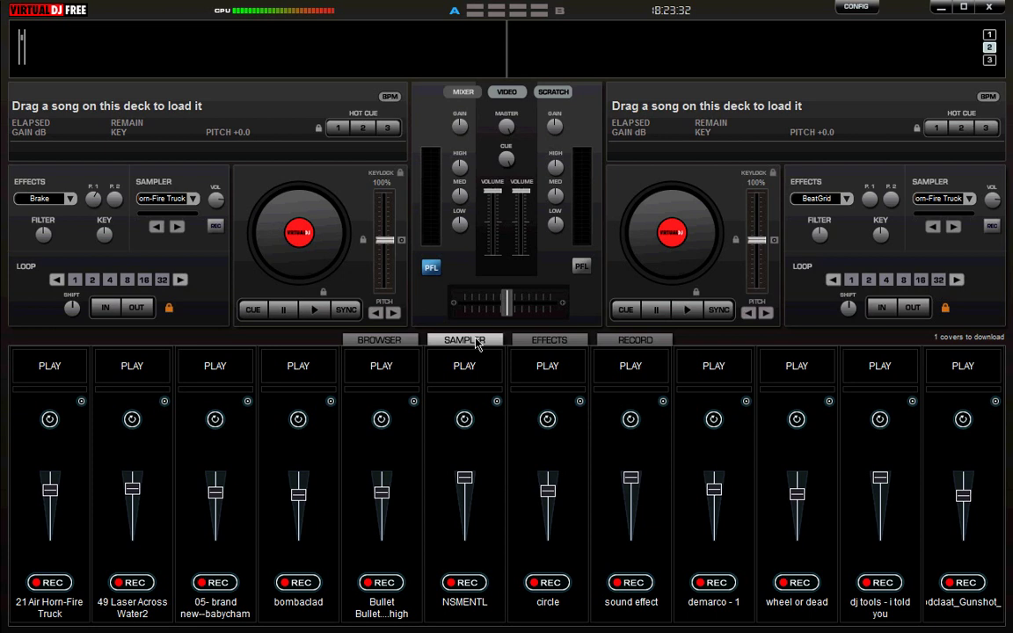
Cancel loading a new sample into slot 1, then play 21 Air Horn-Fire Truck louder
{"action": "left_click", "coordinate": [81, 403]}
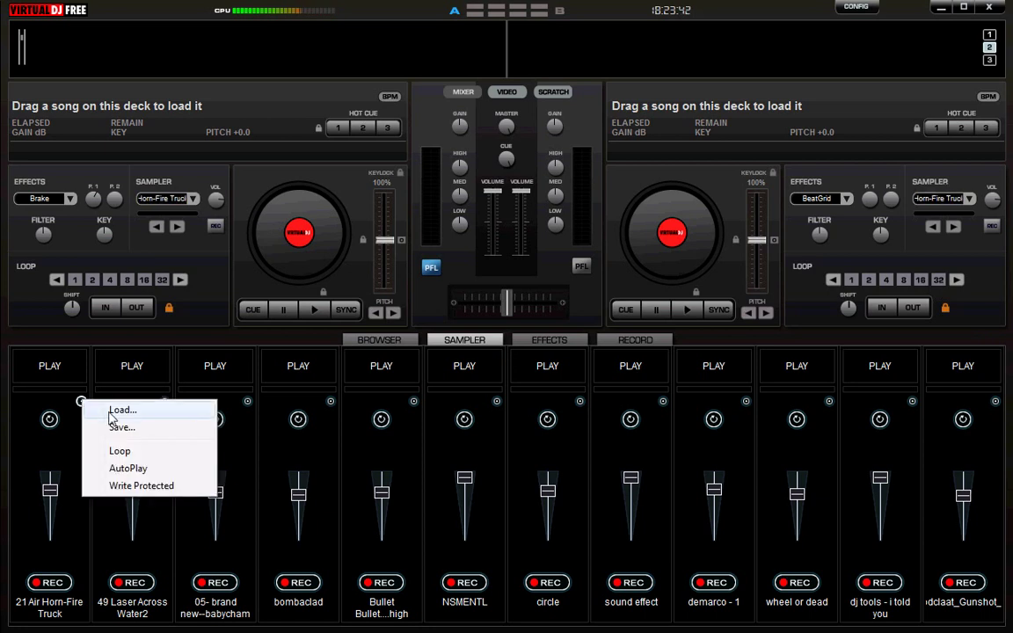
{"action": "left_click", "coordinate": [111, 412]}
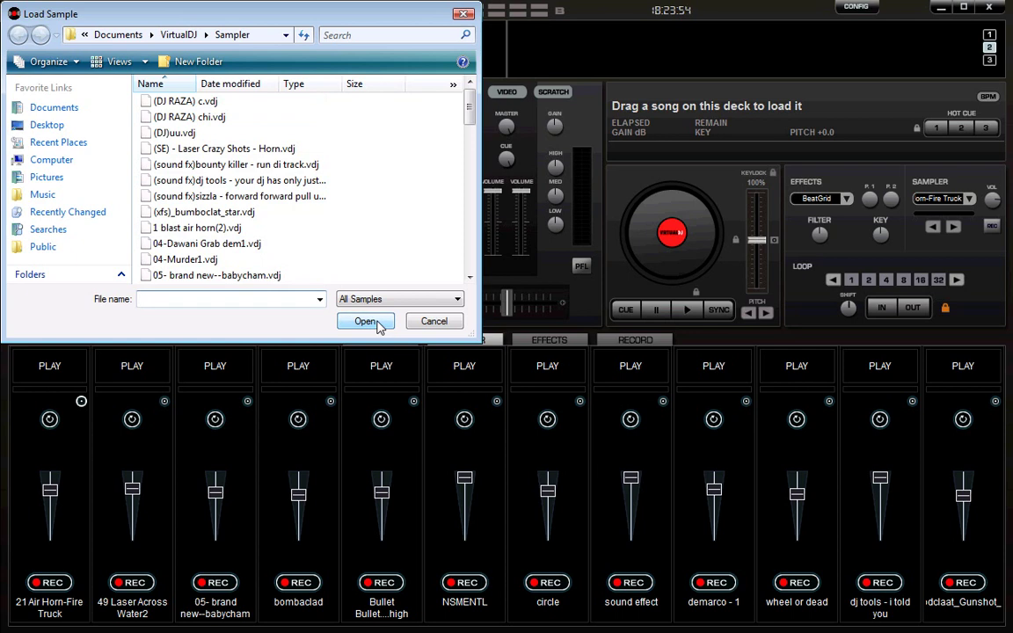
{"action": "left_click", "coordinate": [413, 325]}
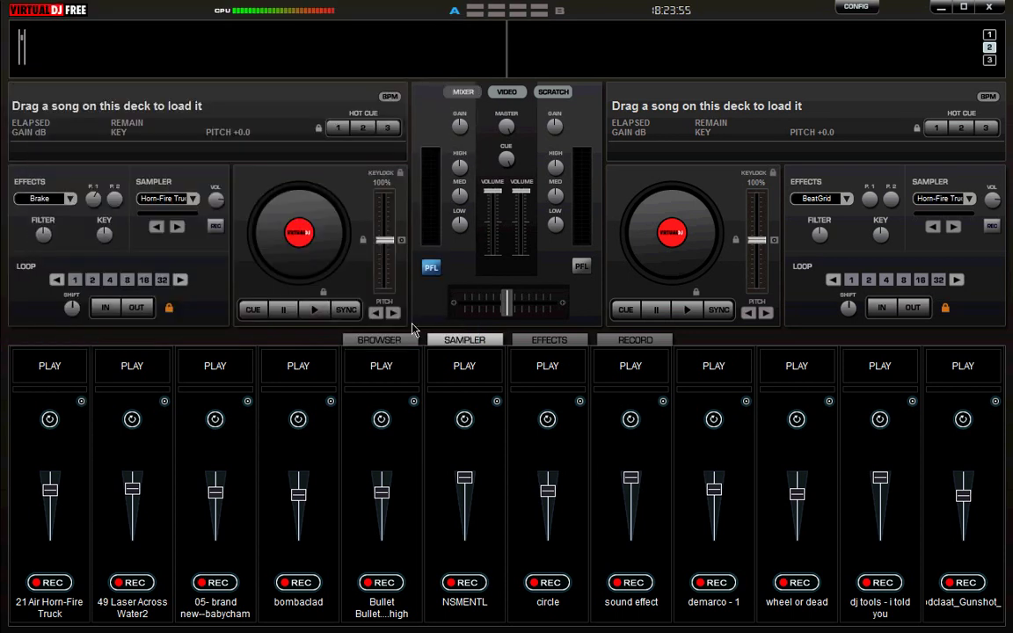
{"action": "left_click", "coordinate": [48, 378]}
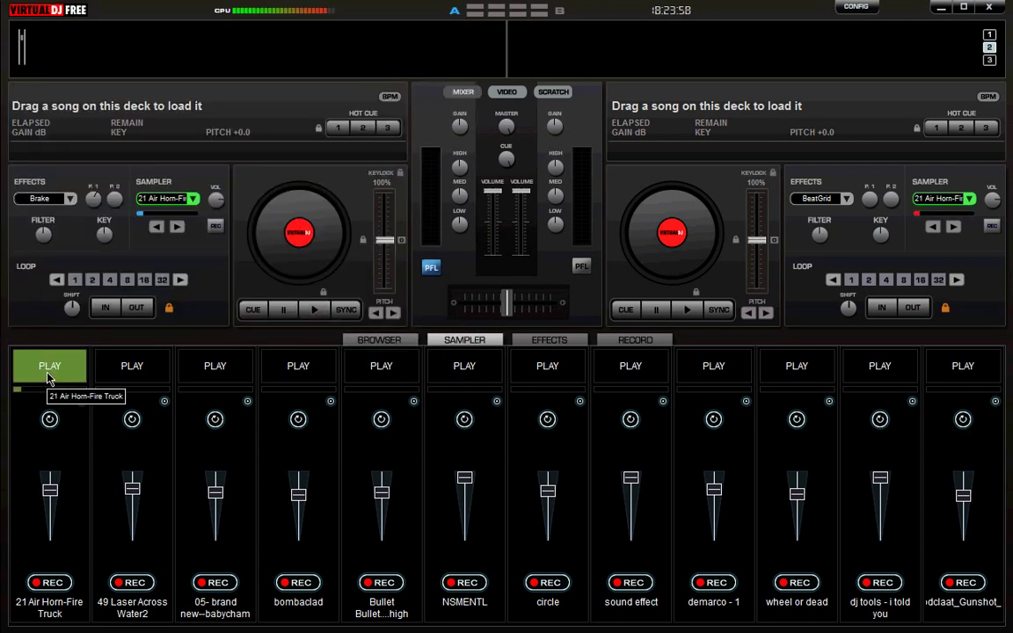
{"action": "key", "text": "XF86AudioRaiseVolume"}
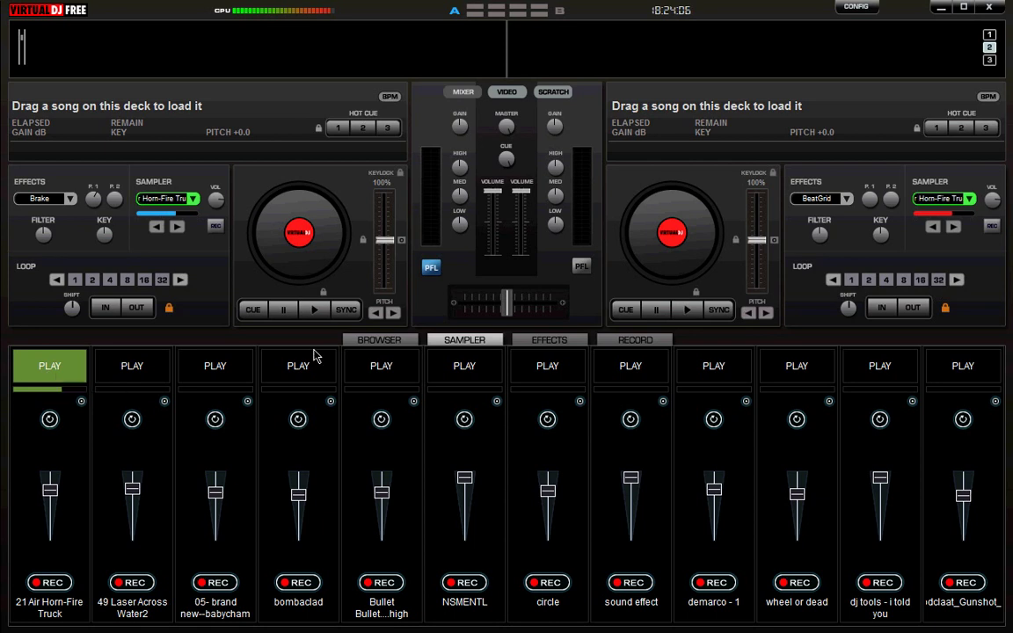
Browse Music > DANCEHALL > Happy Daze riddim and load HAPPY DAZE INSTRUMENTAL onto deck 1
{"action": "left_click", "coordinate": [378, 340]}
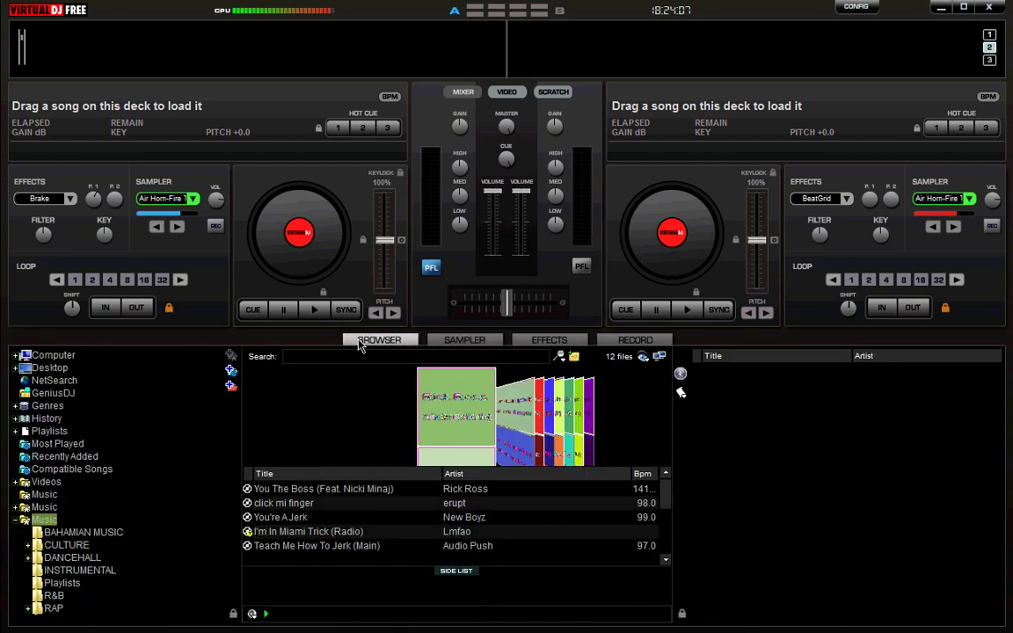
{"action": "left_click", "coordinate": [88, 557]}
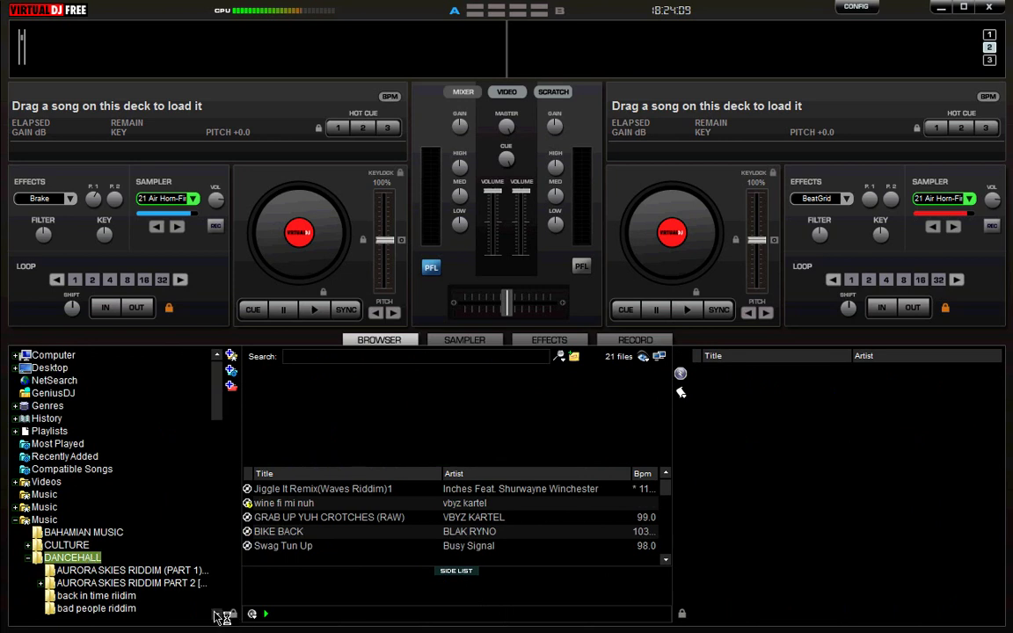
{"action": "scroll", "coordinate": [216, 616], "scroll_direction": "down", "scroll_amount": 4}
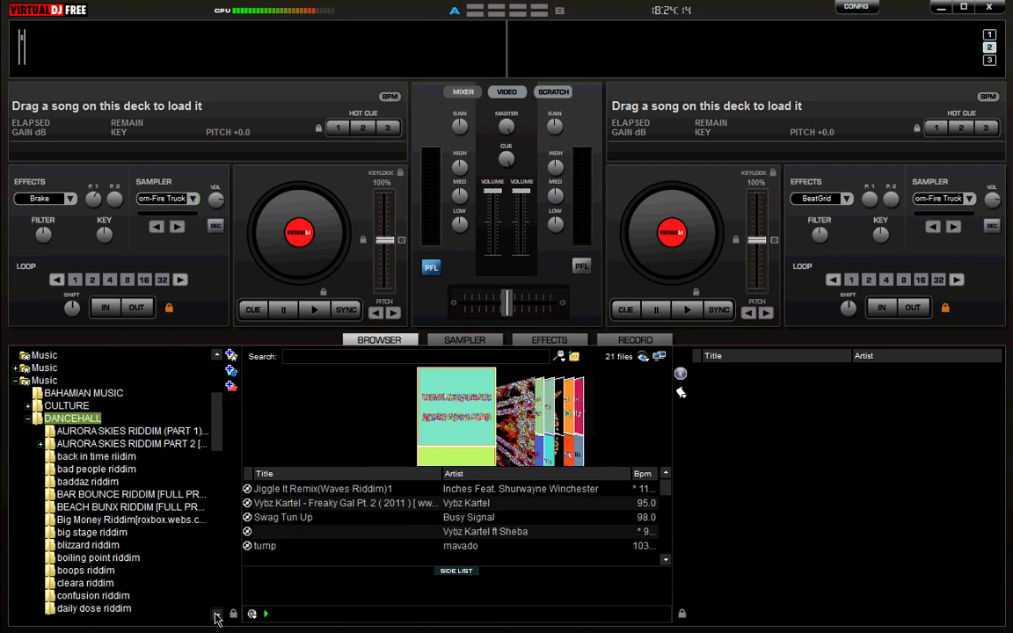
{"action": "scroll", "coordinate": [216, 616], "scroll_direction": "down", "scroll_amount": 6}
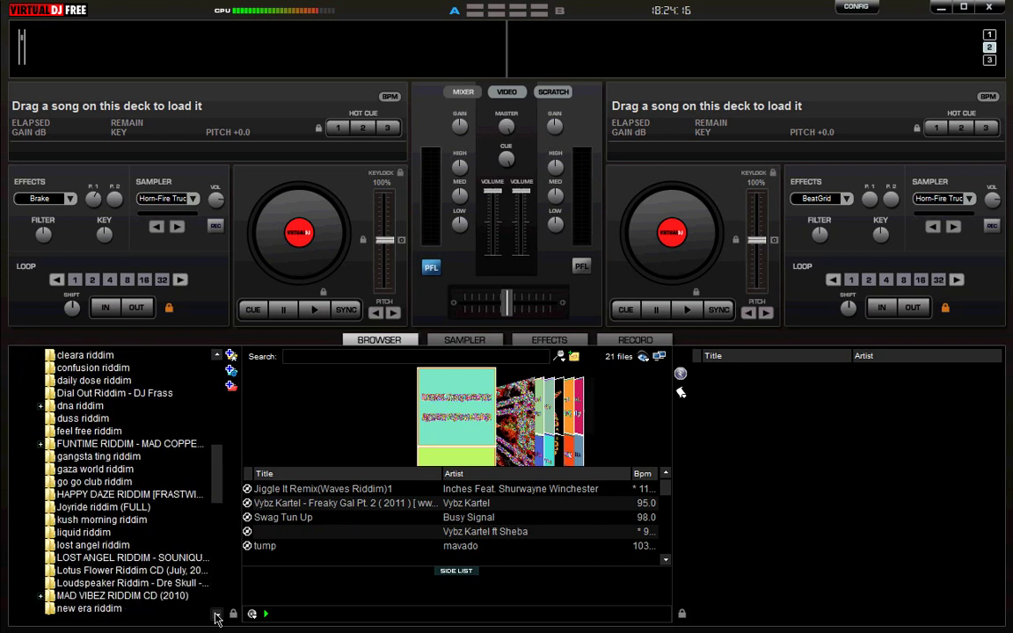
{"action": "scroll", "coordinate": [216, 615], "scroll_direction": "down", "scroll_amount": 3}
{"action": "scroll", "coordinate": [216, 615], "scroll_direction": "down", "scroll_amount": 1}
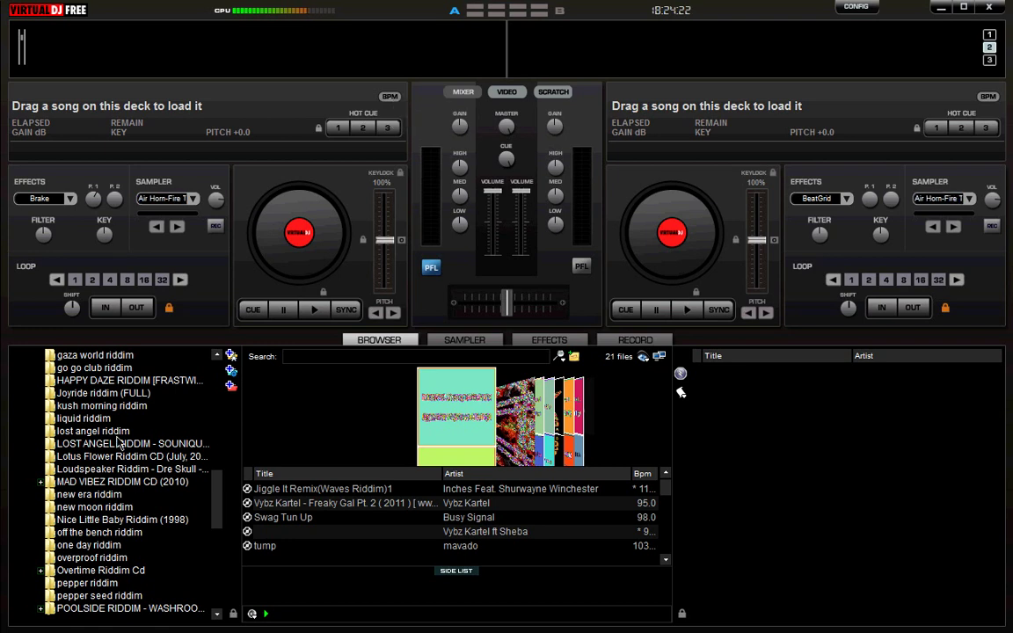
{"action": "left_click", "coordinate": [130, 381]}
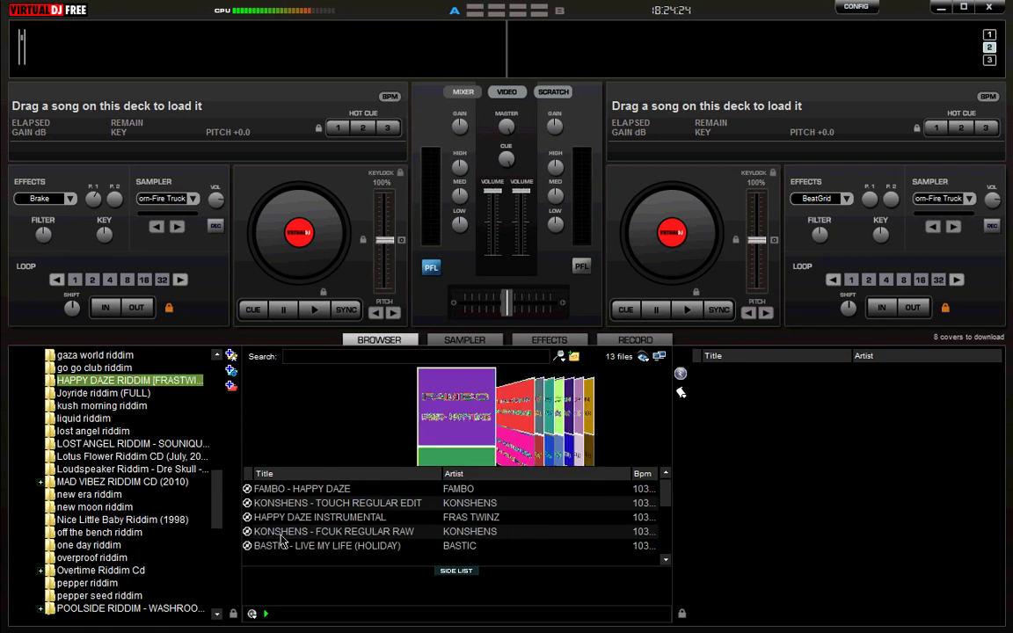
{"action": "double_click", "coordinate": [334, 519]}
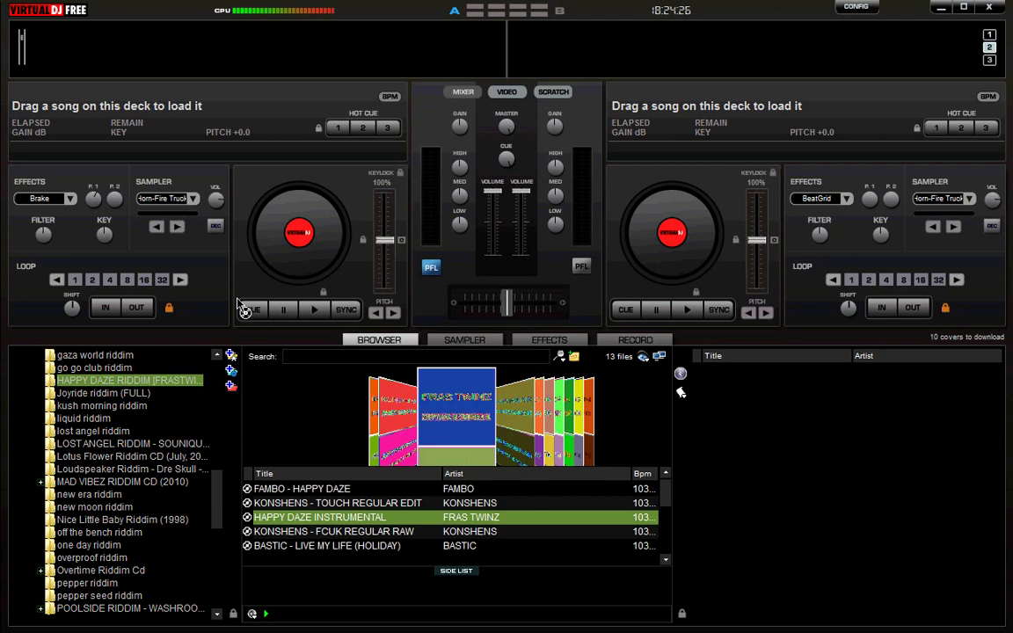
Load HAPPY DAZE INSTRUMENTAL onto deck 2, pre-listen and play deck 1, then apply Brake
{"action": "left_click_drag", "start_coordinate": [318, 518], "coordinate": [615, 223]}
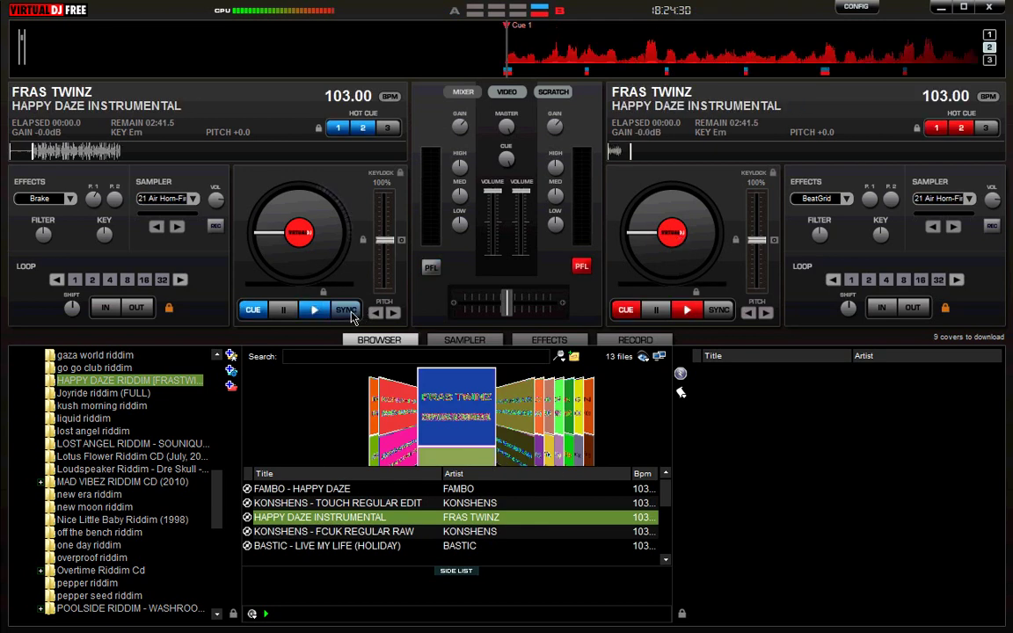
{"action": "left_click", "coordinate": [344, 269]}
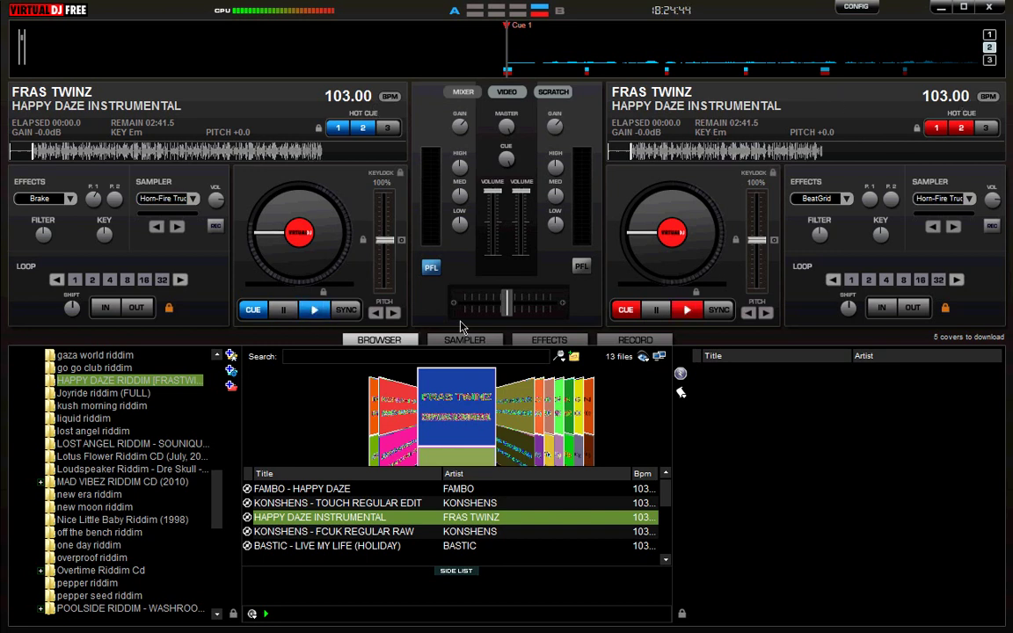
{"action": "key", "text": "space"}
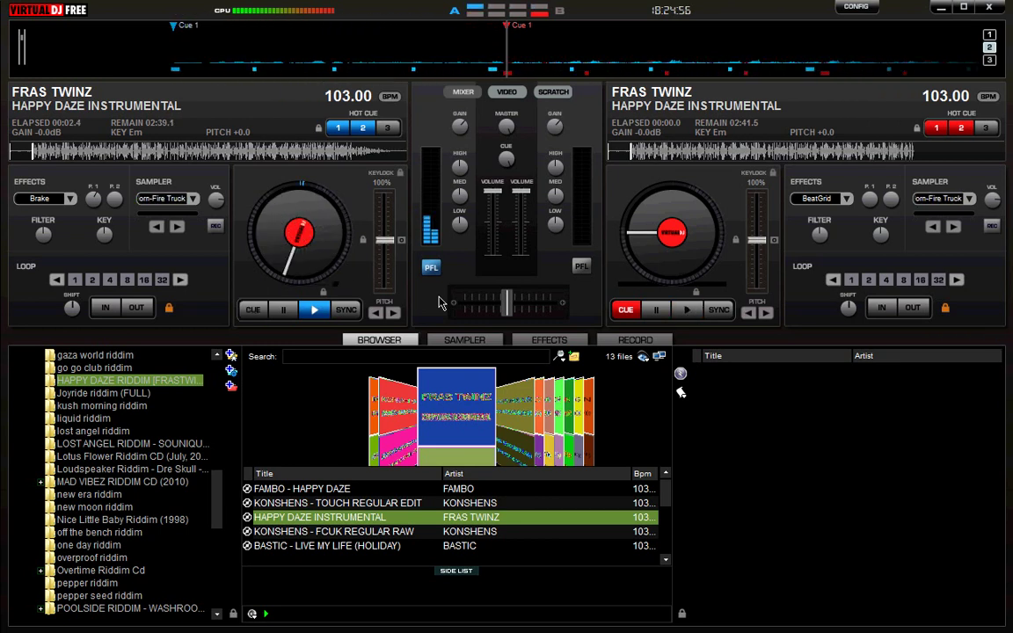
{"action": "left_click", "coordinate": [45, 196]}
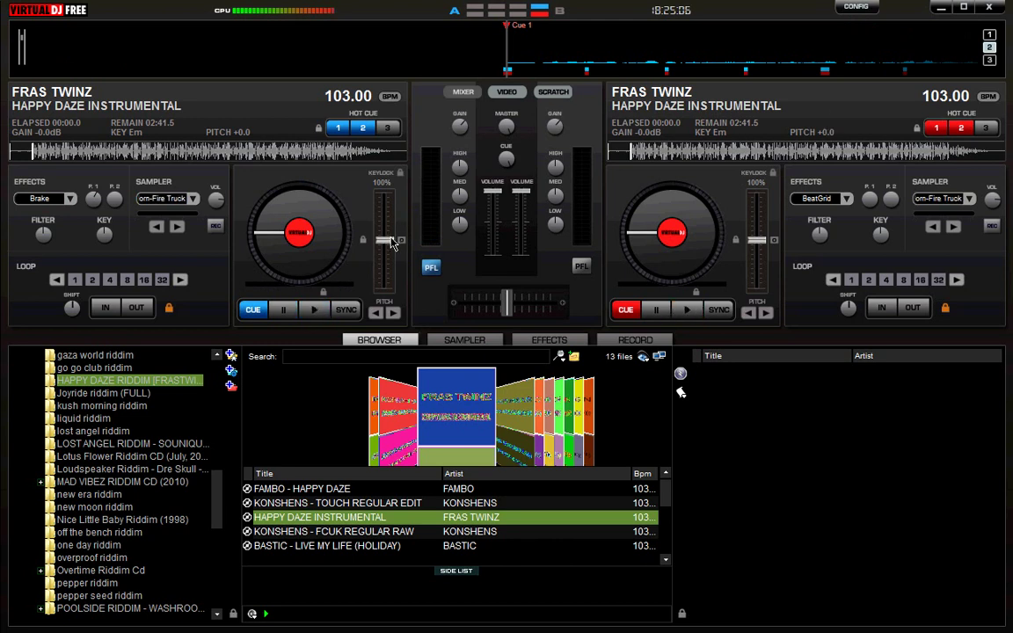
Raise deck 1's pitch to +3.5 (106.62 BPM) and sync deck 2 to it
{"action": "scroll", "coordinate": [393, 247], "scroll_direction": "down", "scroll_amount": 1}
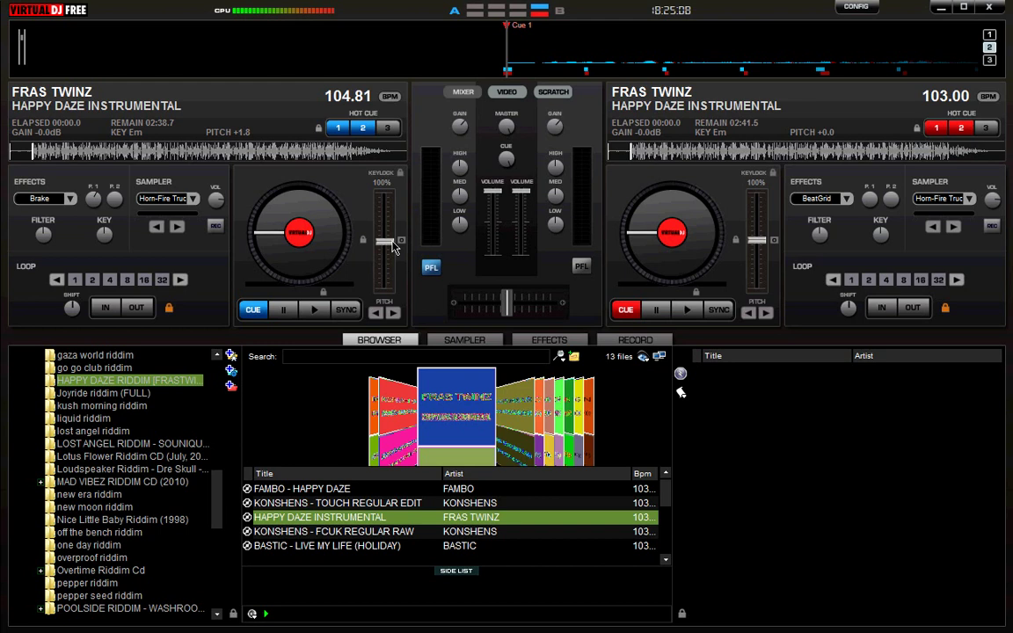
{"action": "scroll", "coordinate": [393, 247], "scroll_direction": "down", "scroll_amount": 1}
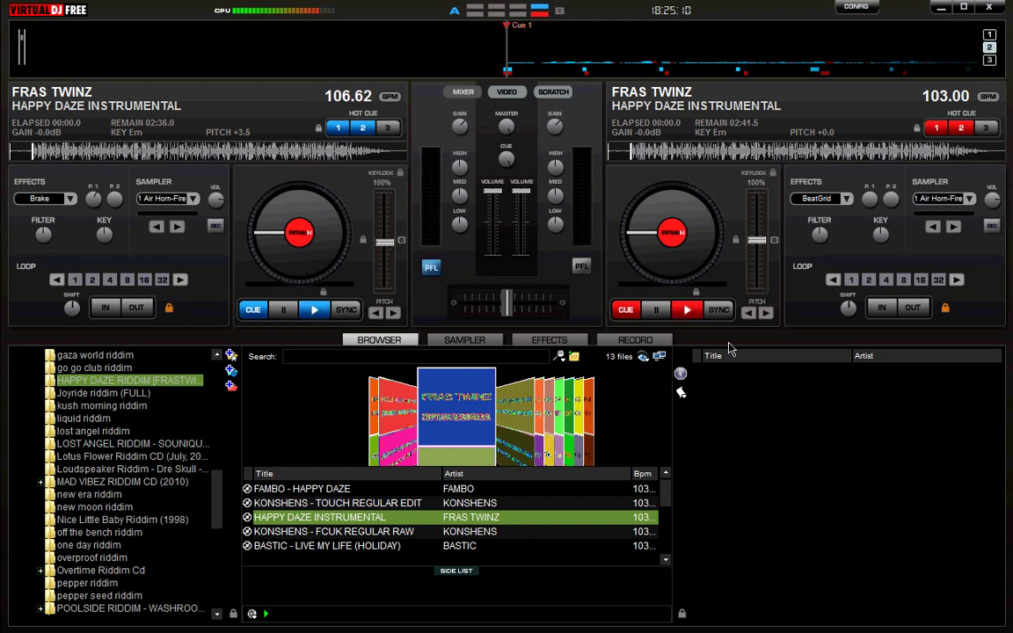
{"action": "left_click", "coordinate": [720, 310]}
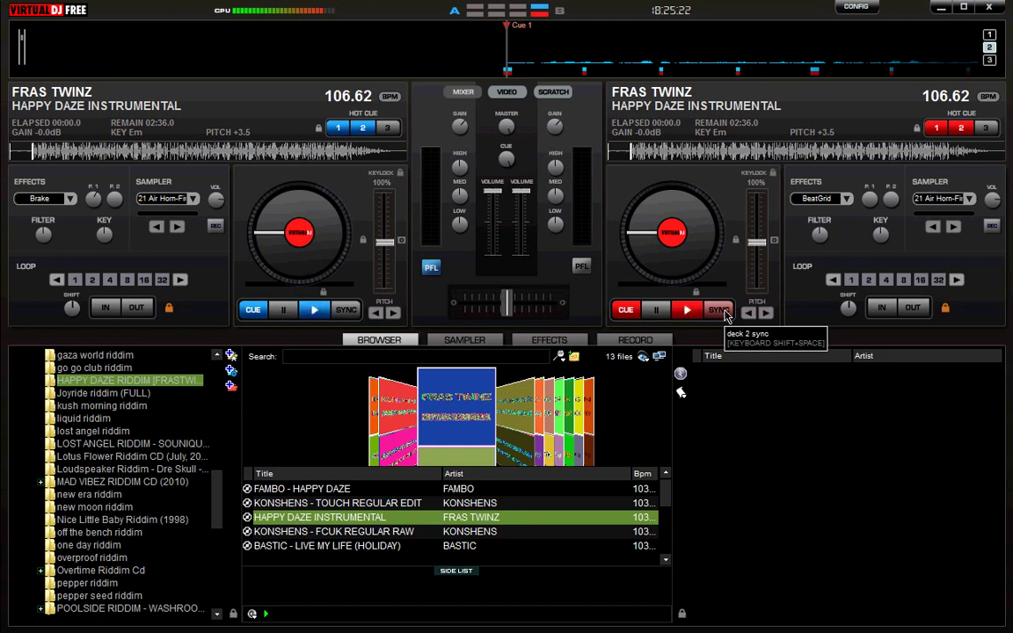
Play deck 1, cue deck 2 in headphones, start deck 2, and stop deck 1 at 0:38
{"action": "key", "text": "space"}
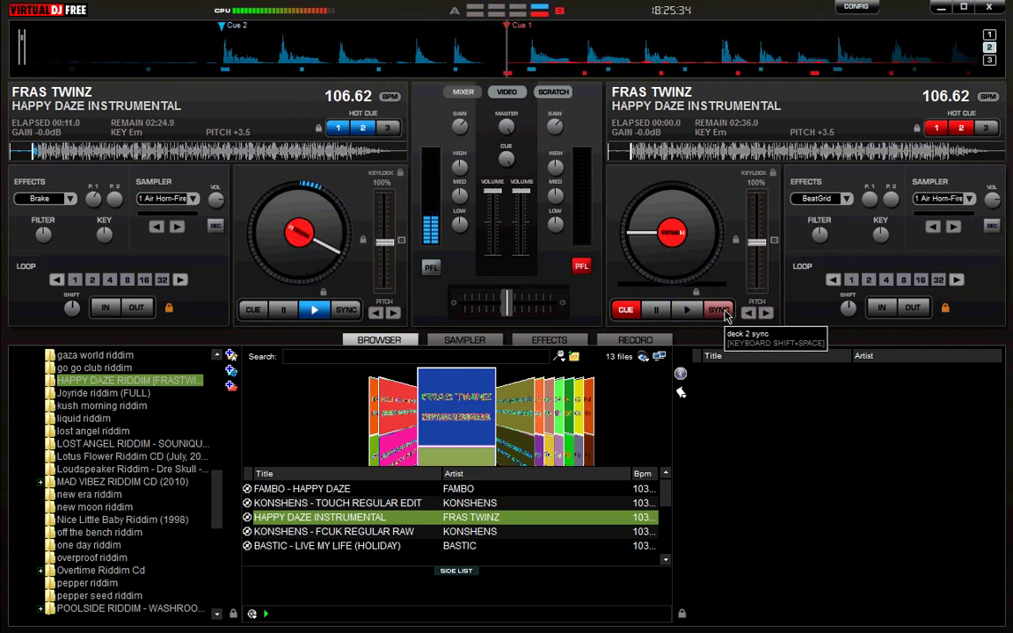
{"action": "key", "text": "shift+p"}
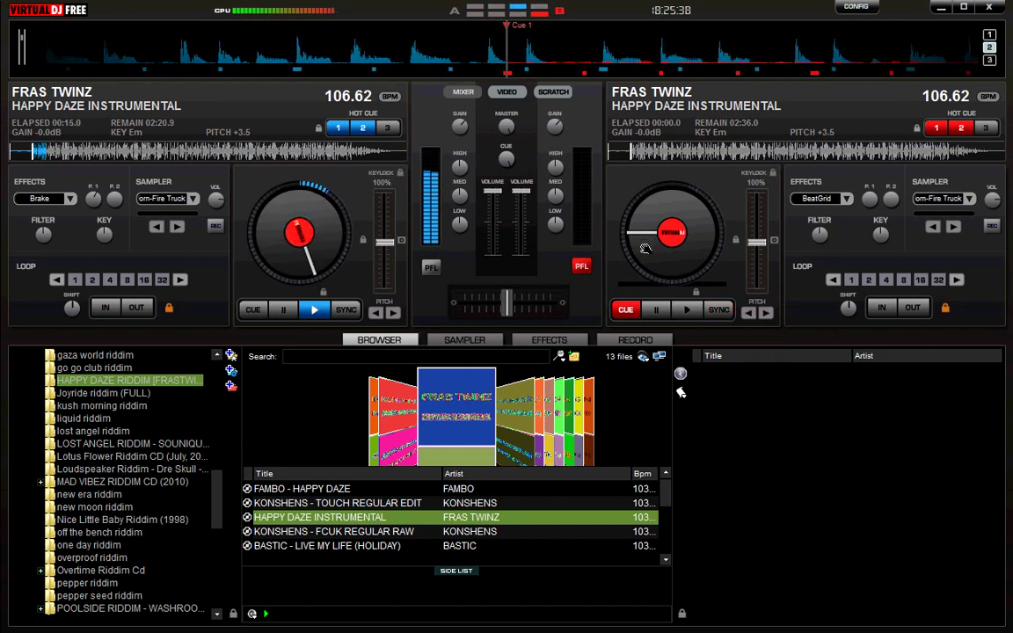
{"action": "key", "text": "XF86AudioRaiseVolume"}
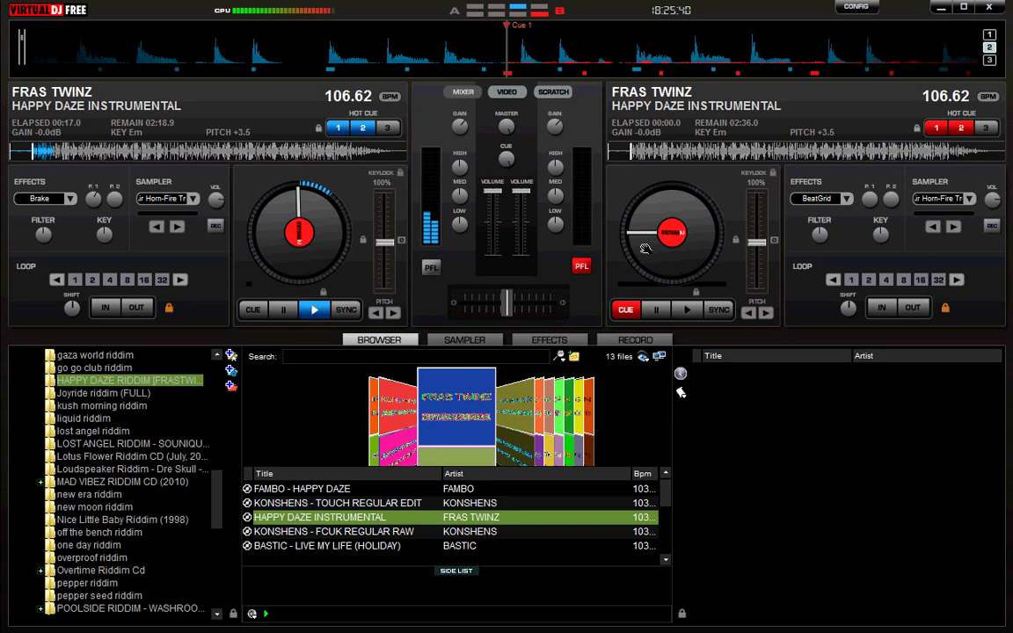
{"action": "key", "text": "XF86AudioRaiseVolume"}
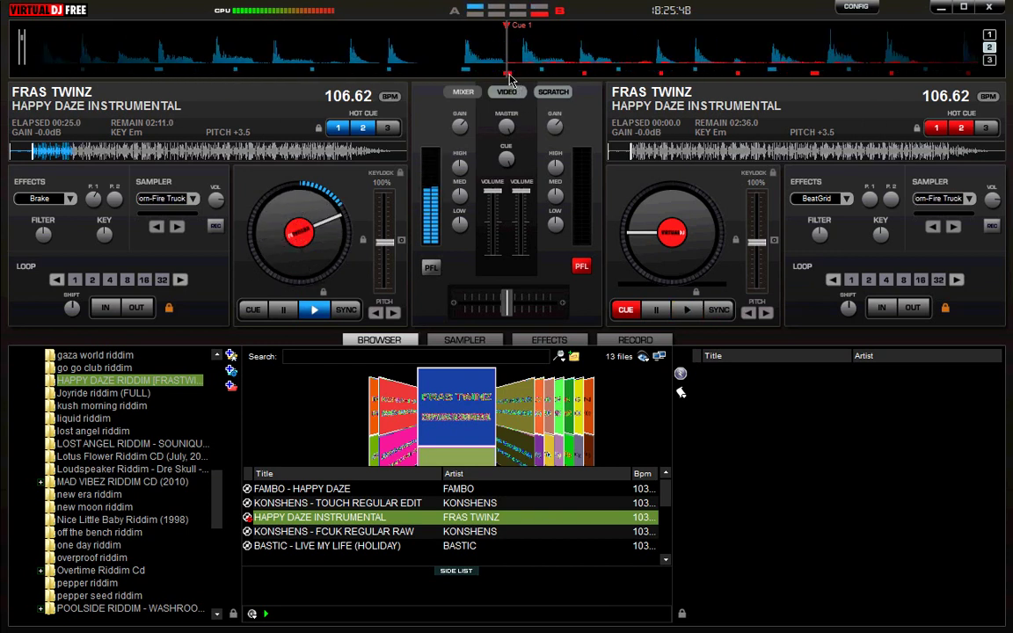
{"action": "key", "text": "space"}
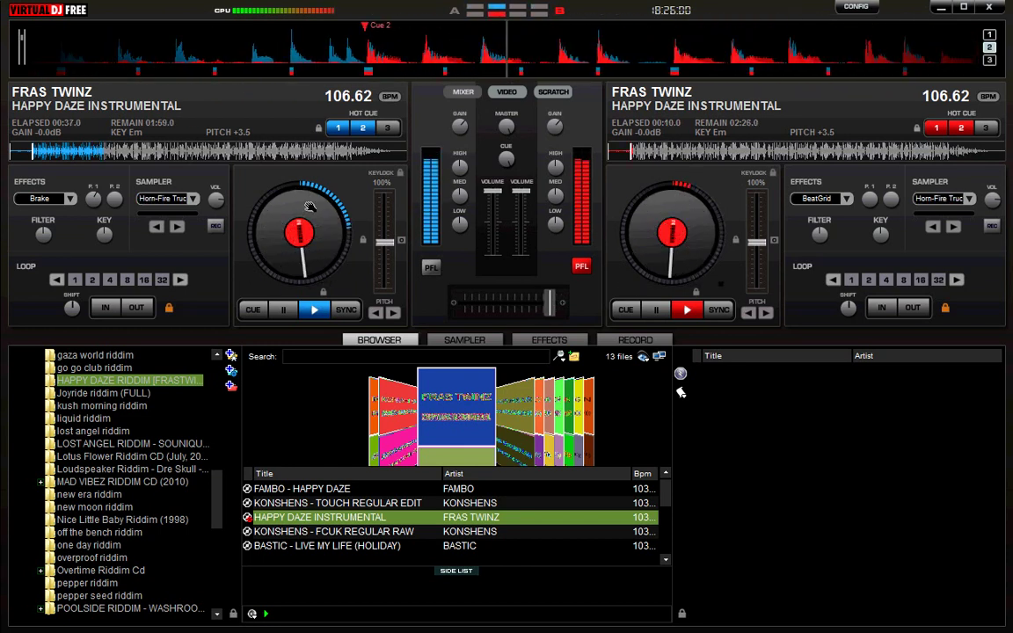
{"action": "left_click", "coordinate": [326, 308]}
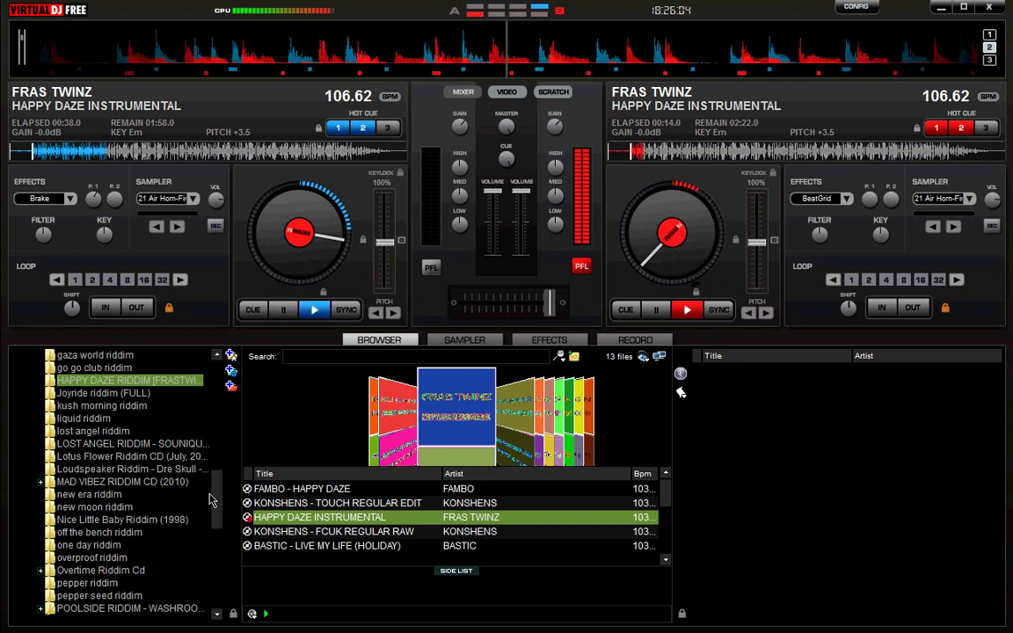
Load Bar Bounce Riddim Version from BAR BOUNCE RIDDIM onto deck 1 and sync it to 106.62 BPM
{"action": "scroll", "coordinate": [228, 446], "scroll_direction": "up", "scroll_amount": 6}
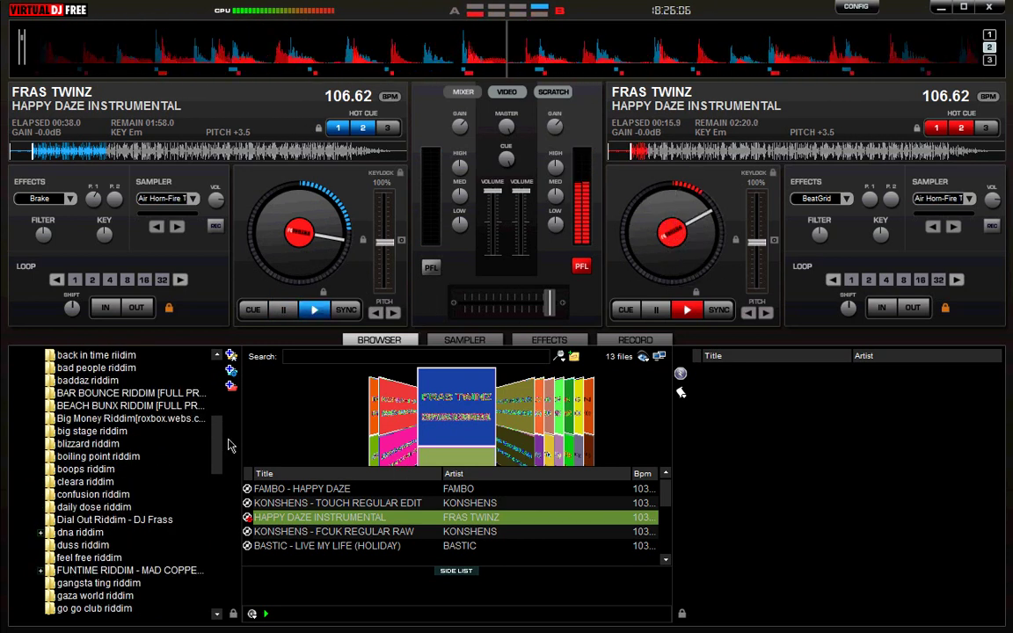
{"action": "left_click", "coordinate": [188, 393]}
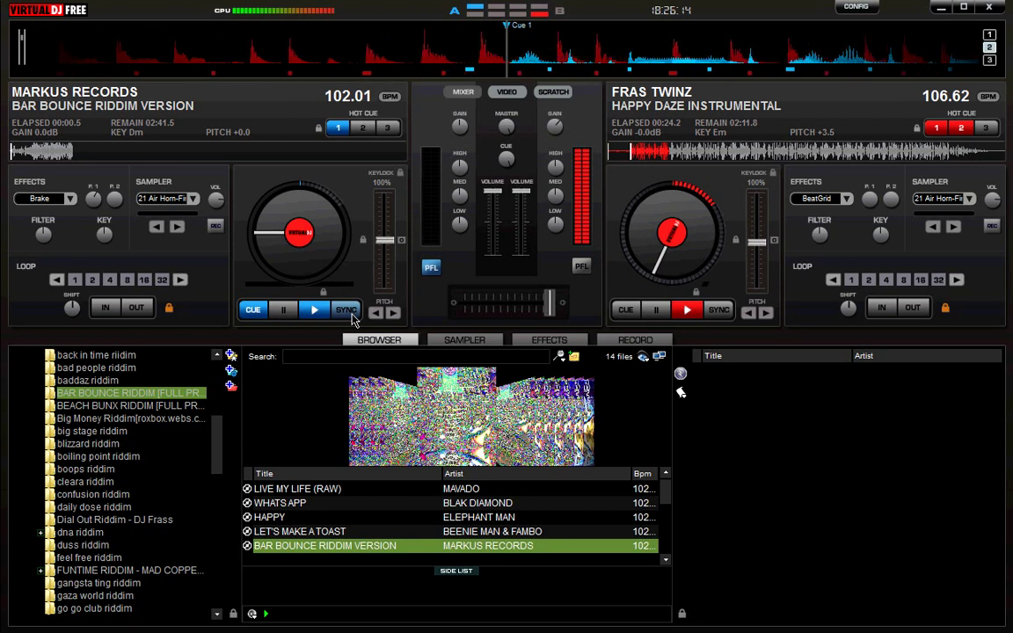
{"action": "left_click", "coordinate": [351, 311]}
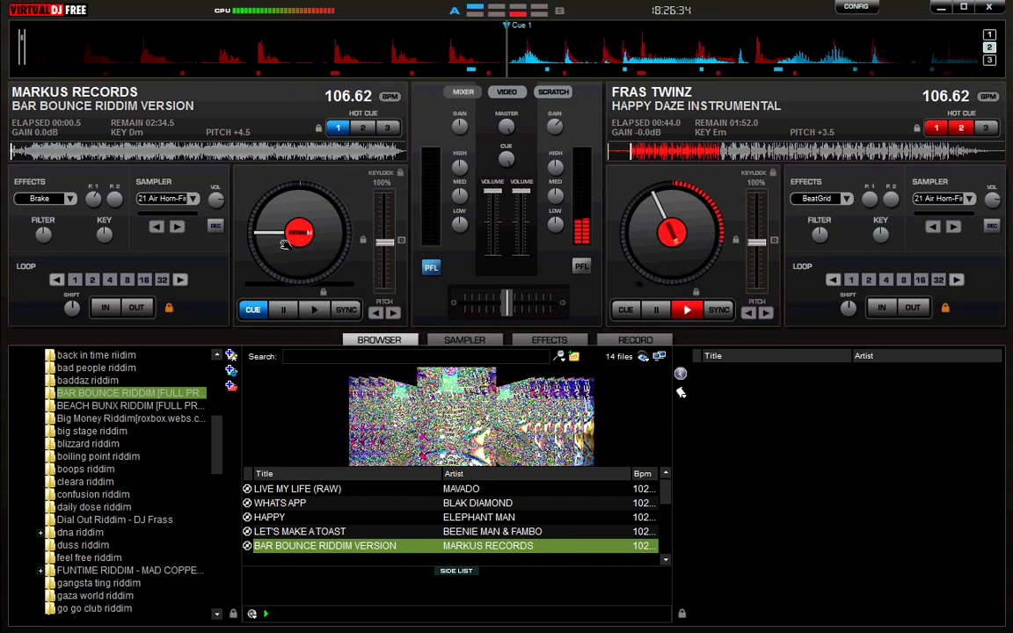
Start Bar Bounce Riddim Version on deck 1, stop deck 2 at 1:18.5, restart deck 1 from Cue 1
{"action": "key", "text": "space"}
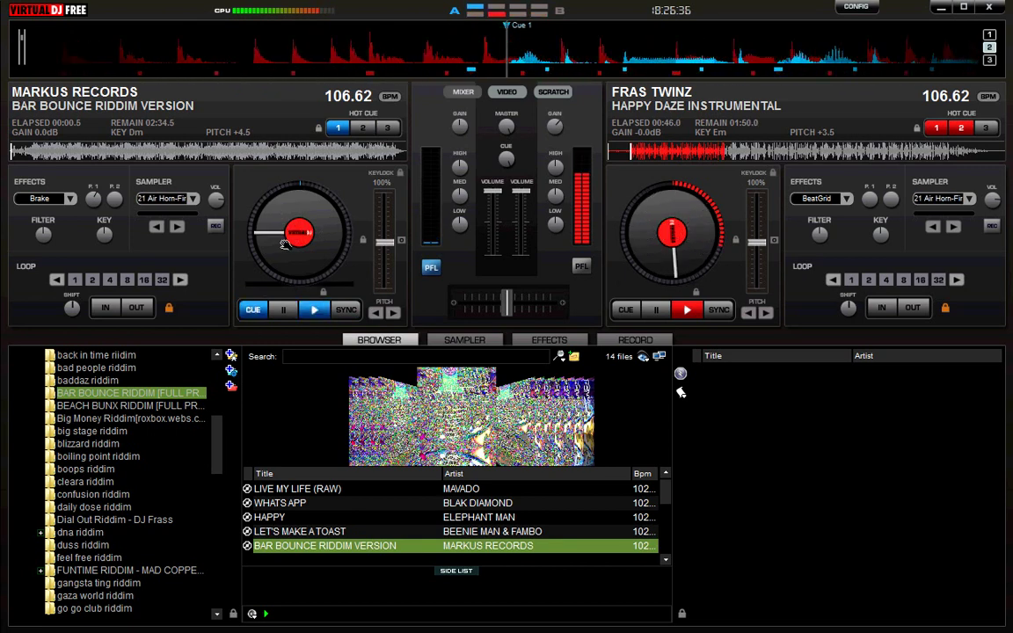
{"action": "key", "text": "space"}
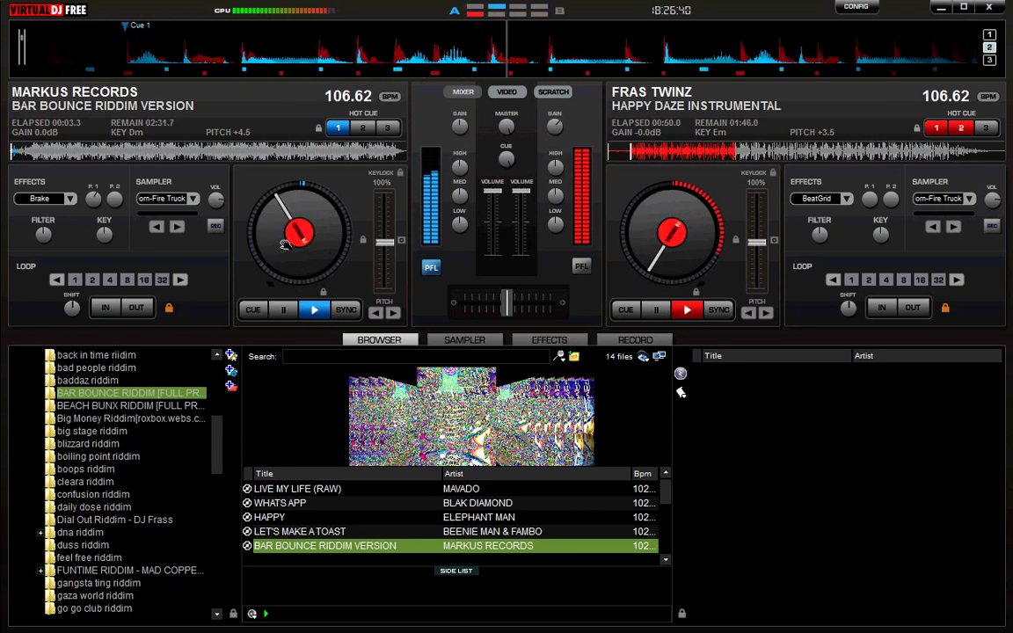
{"action": "key", "text": "space"}
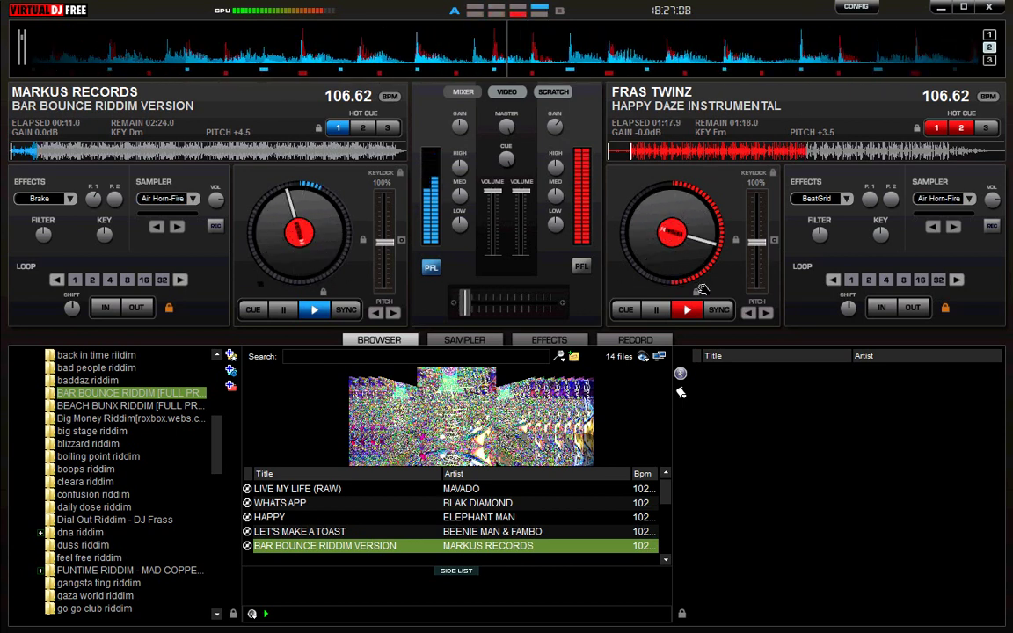
{"action": "left_click_drag", "start_coordinate": [631, 216], "coordinate": [617, 273]}
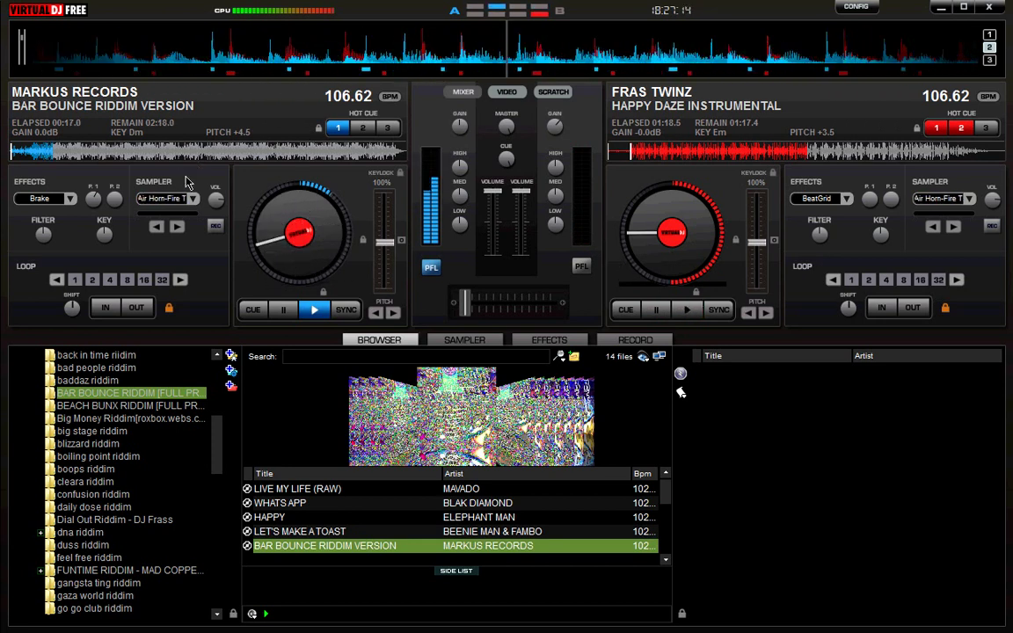
{"action": "key", "text": "1"}
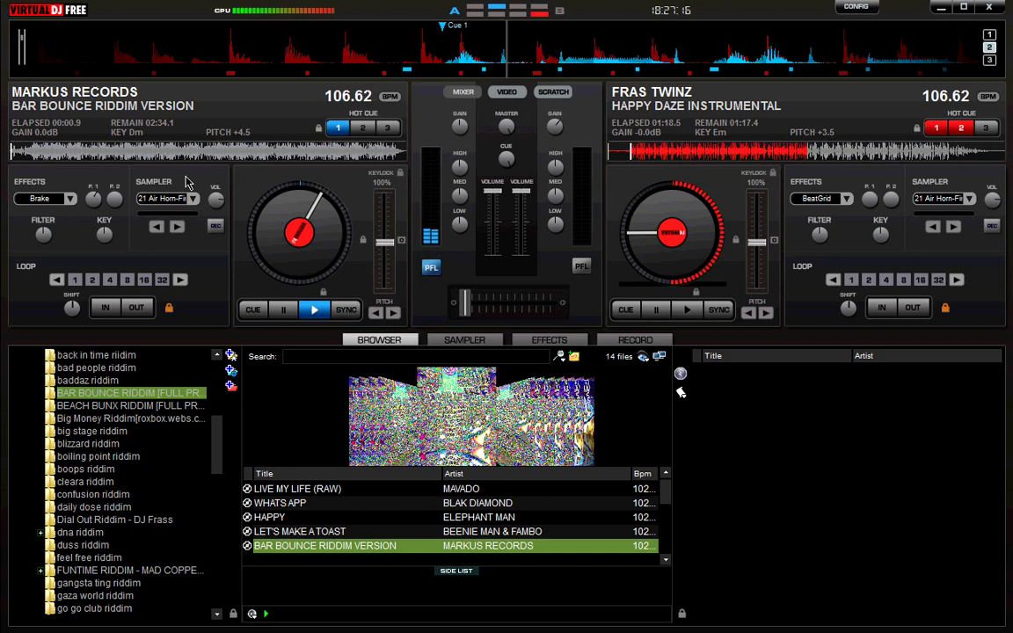
Switch deck 1's effect to BeatGrid, then back to Brake
{"action": "left_click", "coordinate": [72, 199]}
{"action": "left_click", "coordinate": [109, 228]}
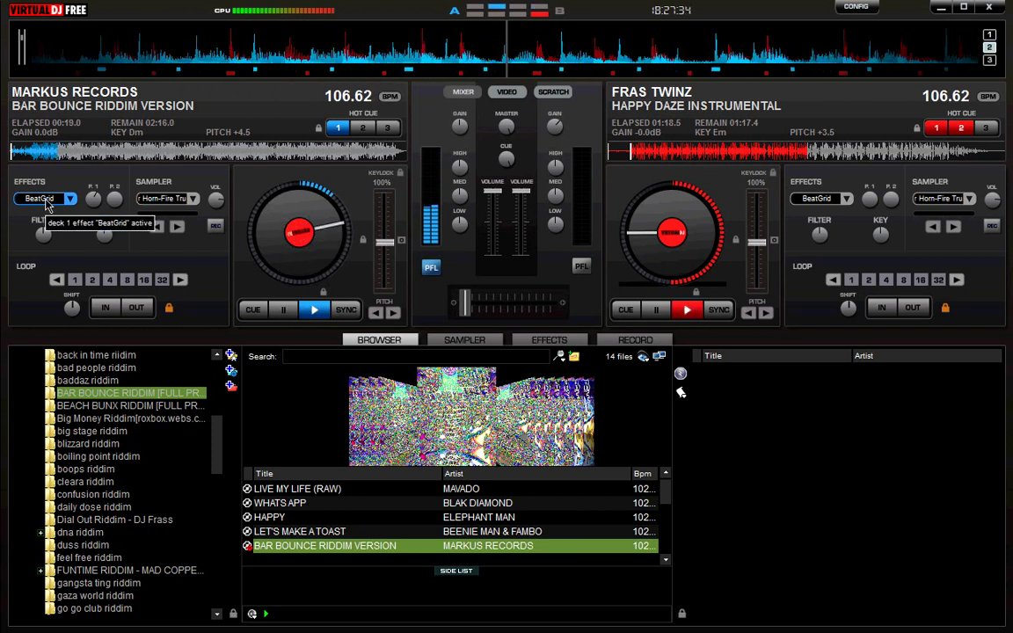
{"action": "left_click", "coordinate": [74, 200]}
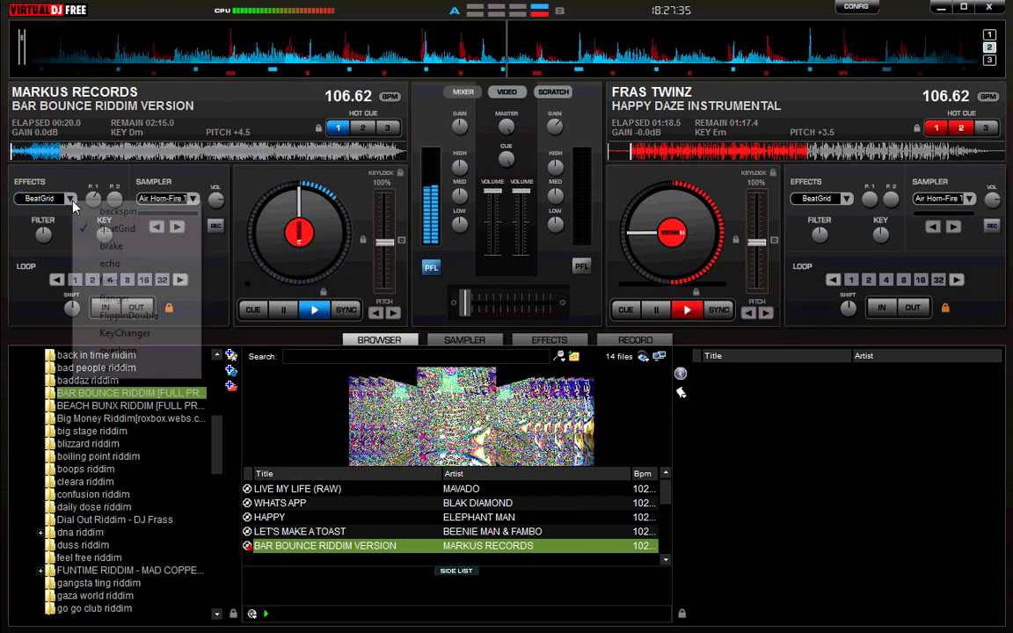
{"action": "left_click", "coordinate": [97, 246]}
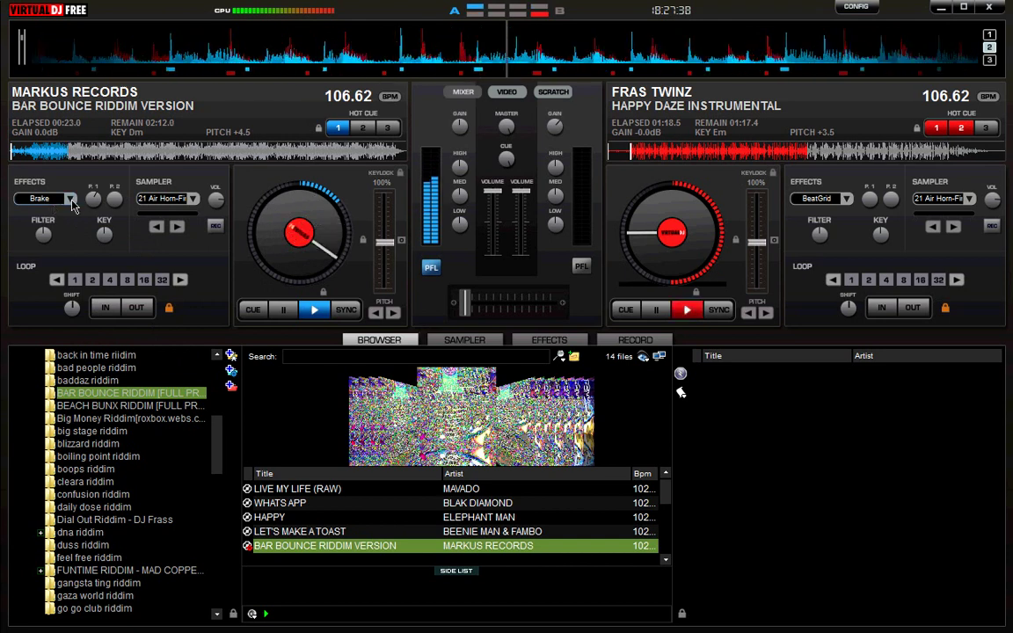
Select and activate Flanger on deck 1, then set the effect back to Brake
{"action": "left_click", "coordinate": [74, 200]}
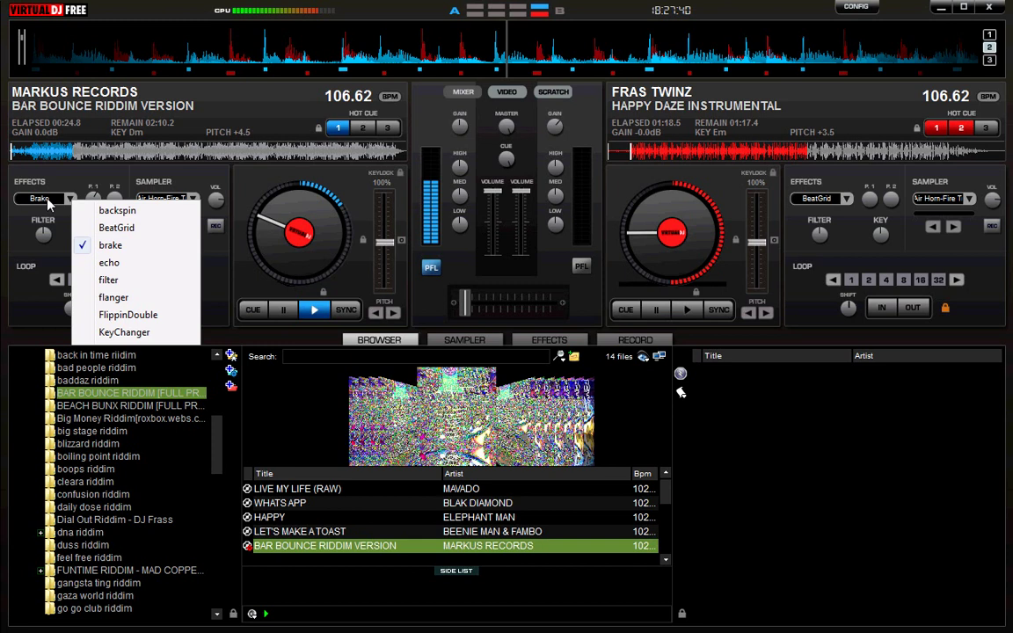
{"action": "left_click", "coordinate": [114, 297]}
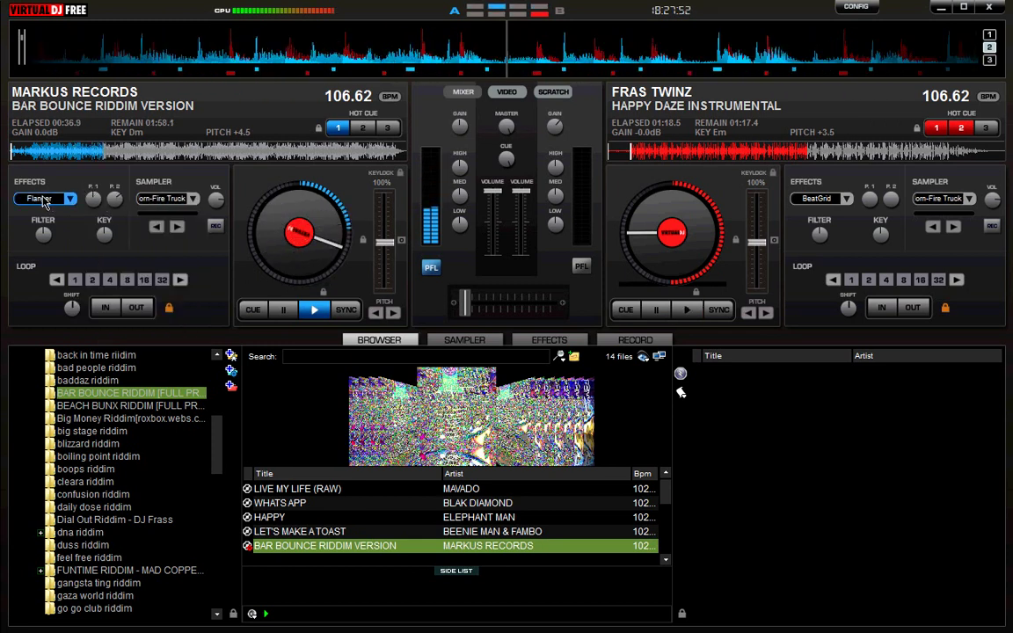
{"action": "left_click", "coordinate": [44, 201]}
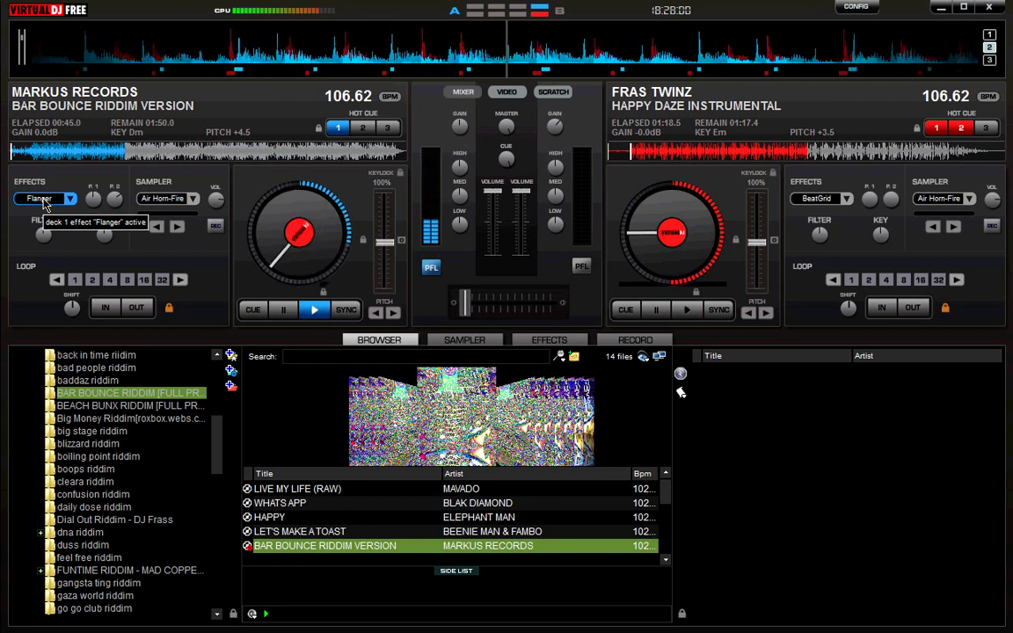
{"action": "left_click", "coordinate": [70, 199]}
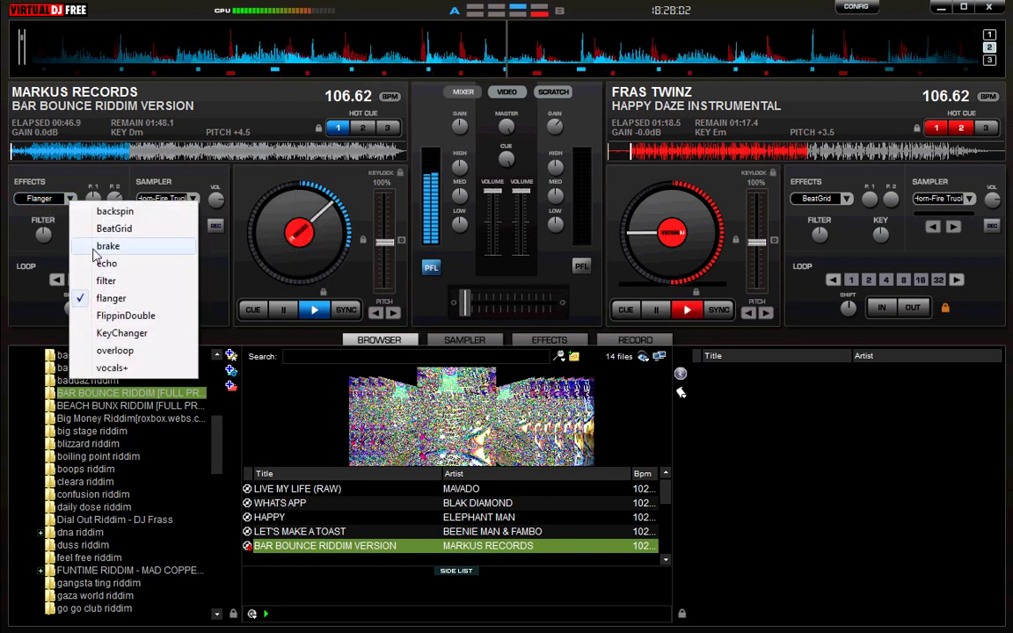
{"action": "left_click", "coordinate": [108, 245]}
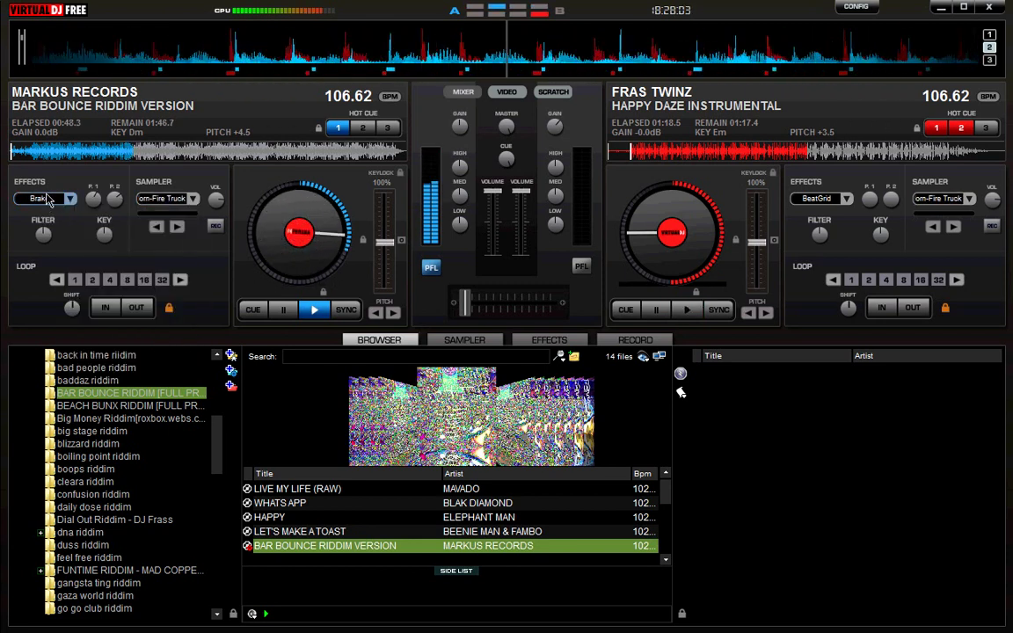
Close VirtualDJ and bring up the Screen Capturer tray icon's options menu
{"action": "left_click", "coordinate": [989, 8]}
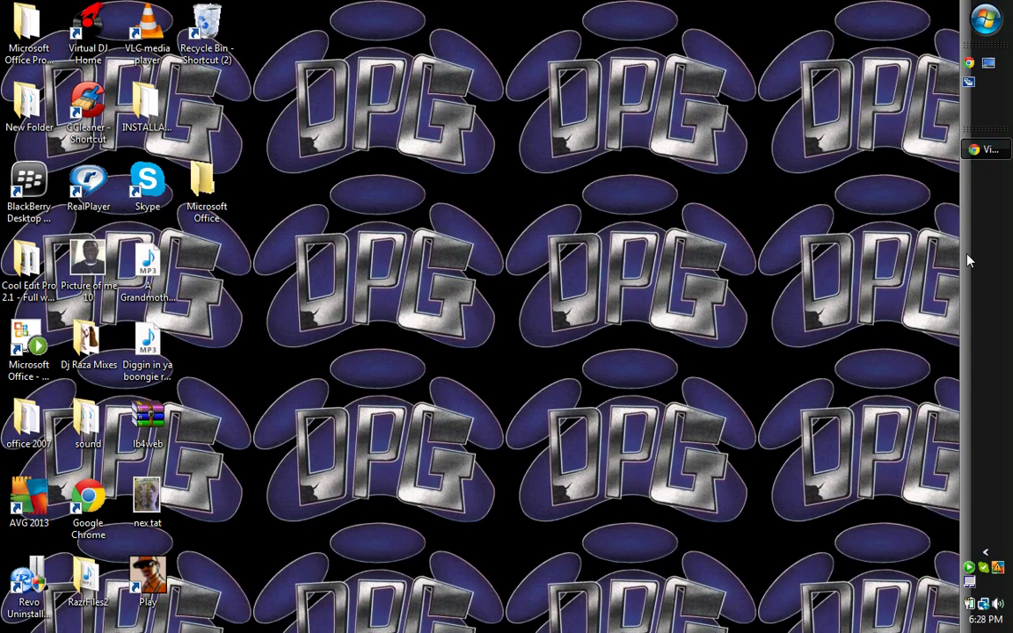
{"action": "right_click", "coordinate": [970, 565]}
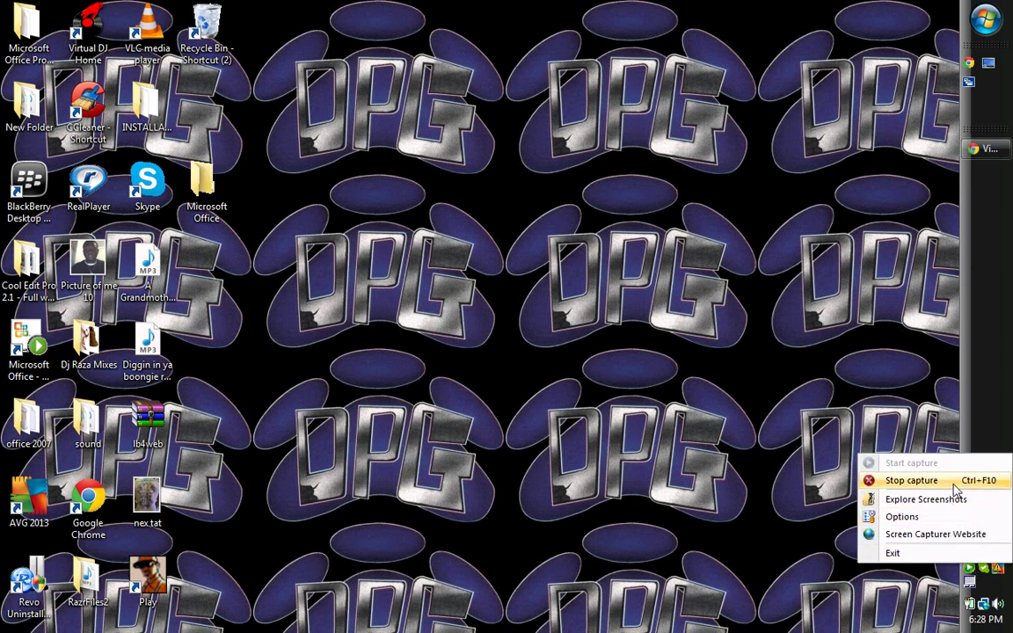